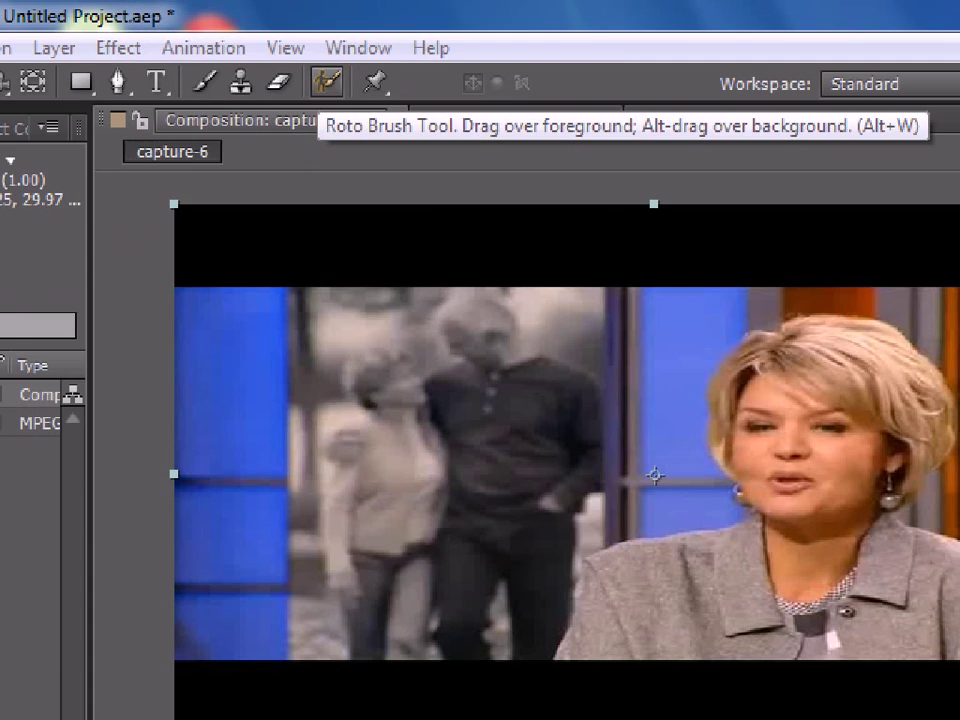
Step: Pick the Roto Brush tool from the Tools panel
{"action": "left_click", "coordinate": [333, 55]}
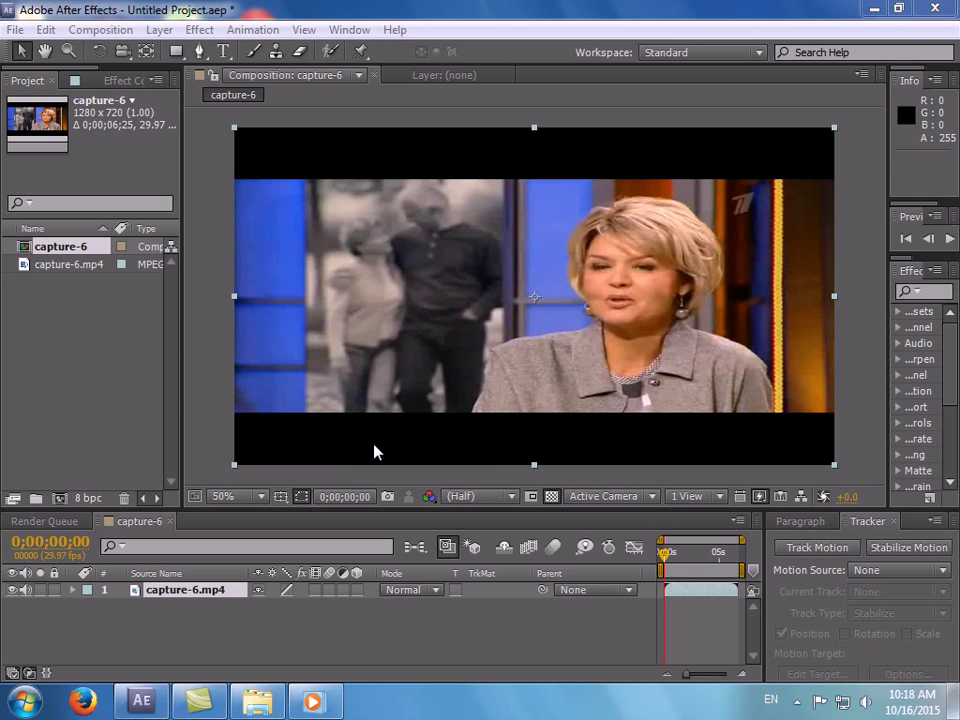
Step: Open capture-6.mp4 in its Layer panel and select the Roto Brush tool
{"action": "double_click", "coordinate": [584, 262]}
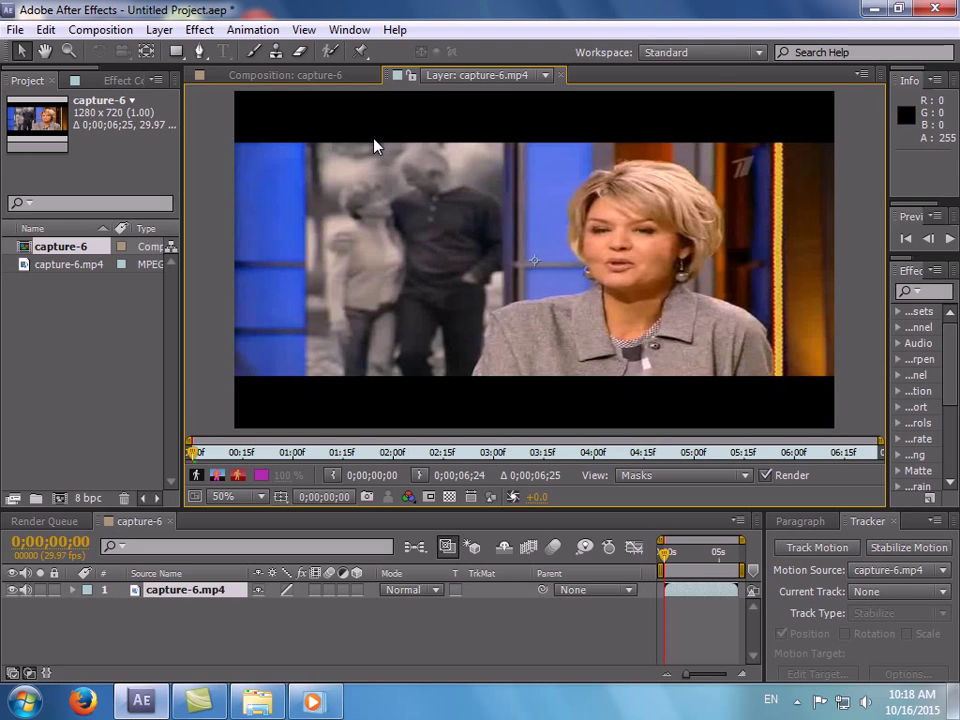
{"action": "left_click", "coordinate": [336, 55]}
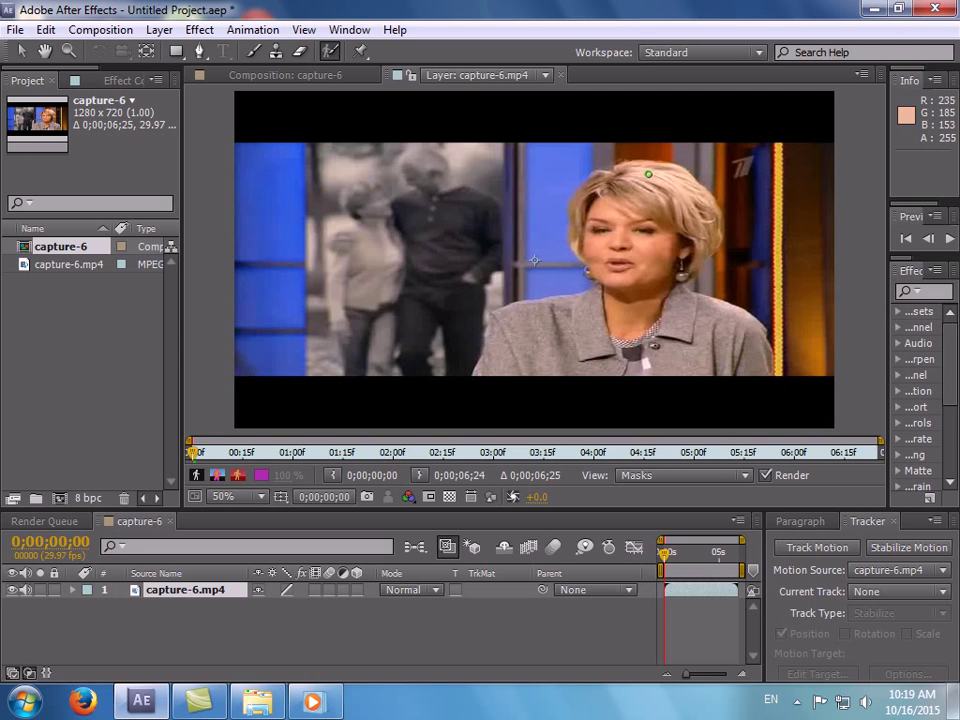
Step: Paint foreground strokes over the presenter's head, hair and earring, then extend the span to about 04:00f
{"action": "mouse_move", "coordinate": [649, 173]}
{"action": "left_mouse_down"}
{"action": "mouse_move", "coordinate": [601, 282]}
{"action": "mouse_move", "coordinate": [580, 372]}
{"action": "mouse_move", "coordinate": [689, 308]}
{"action": "mouse_move", "coordinate": [652, 182]}
{"action": "mouse_move", "coordinate": [652, 190]}
{"action": "left_mouse_up"}
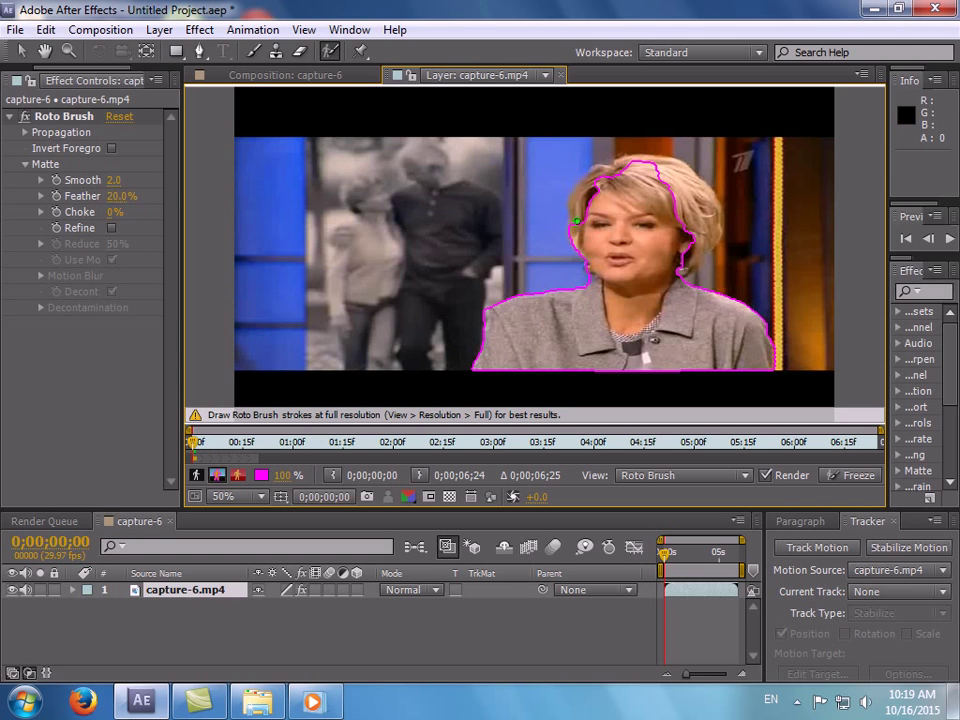
{"action": "left_click_drag", "start_coordinate": [577, 218], "coordinate": [591, 187]}
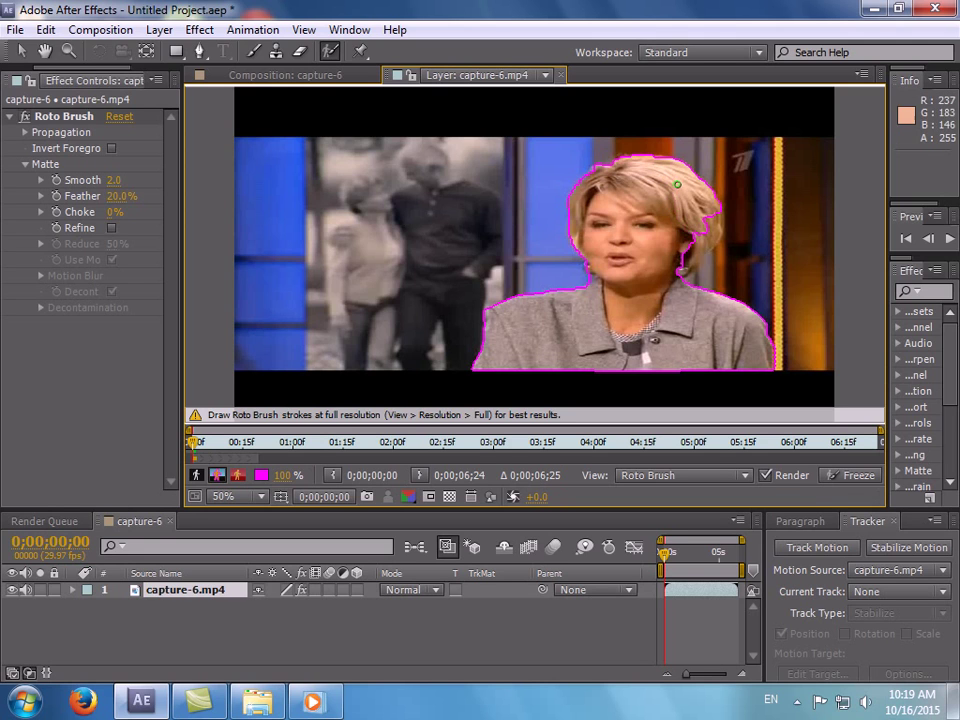
{"action": "left_click_drag", "start_coordinate": [716, 222], "coordinate": [717, 278]}
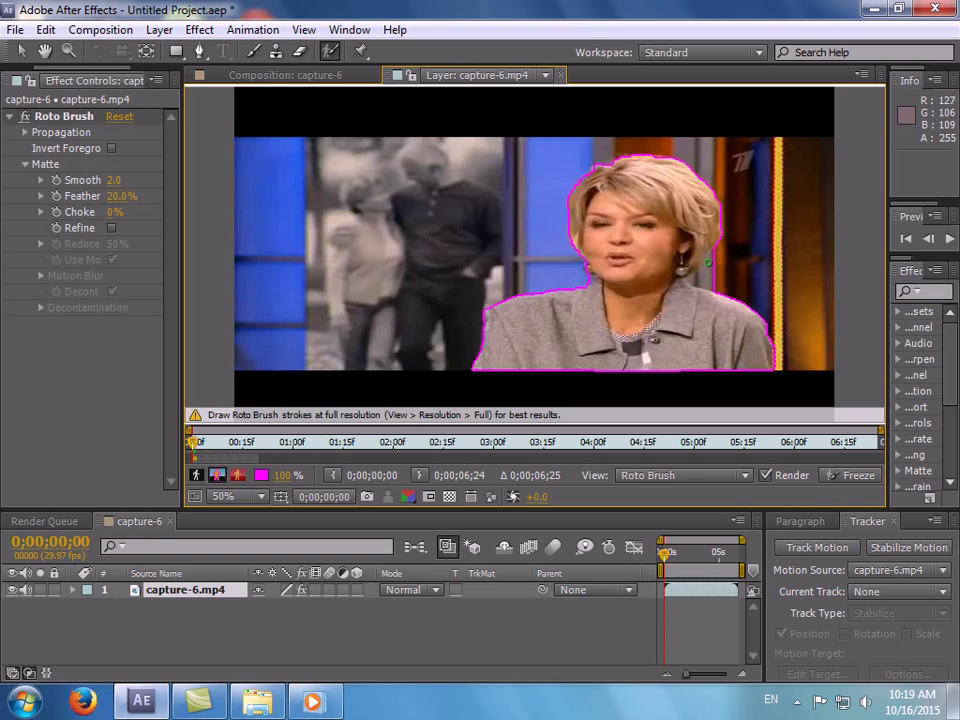
{"action": "left_click_drag", "start_coordinate": [698, 272], "coordinate": [695, 243]}
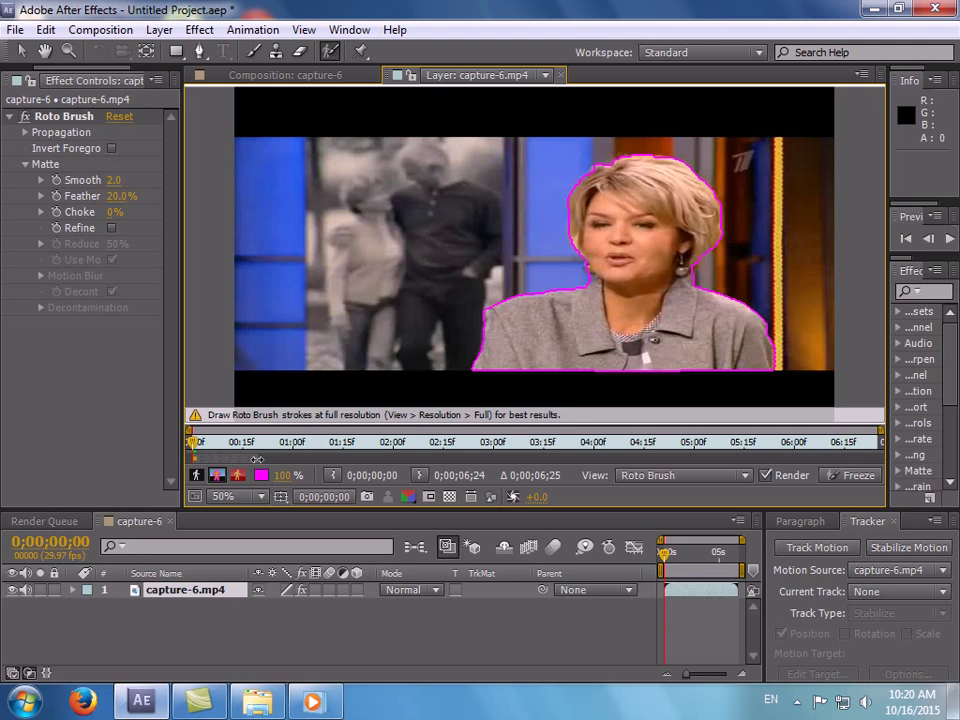
{"action": "left_click_drag", "start_coordinate": [257, 459], "coordinate": [876, 458]}
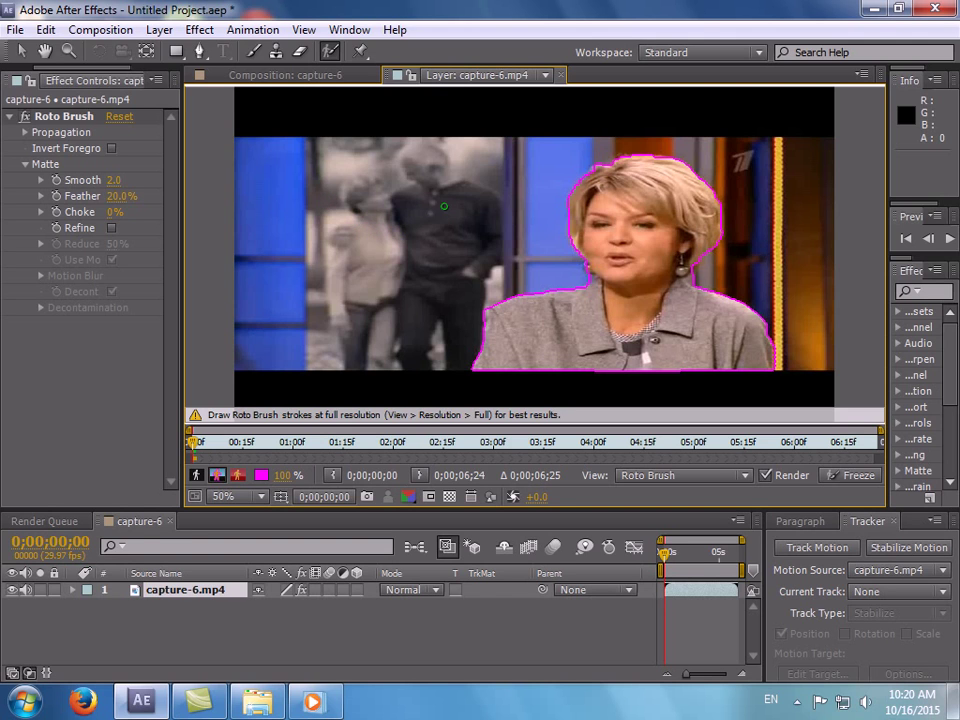
Step: Mark the background man and right-side studio as background, then play a preview
{"action": "left_click_drag", "start_coordinate": [458, 170], "coordinate": [345, 340]}
{"action": "left_click_drag", "start_coordinate": [745, 157], "coordinate": [793, 323]}
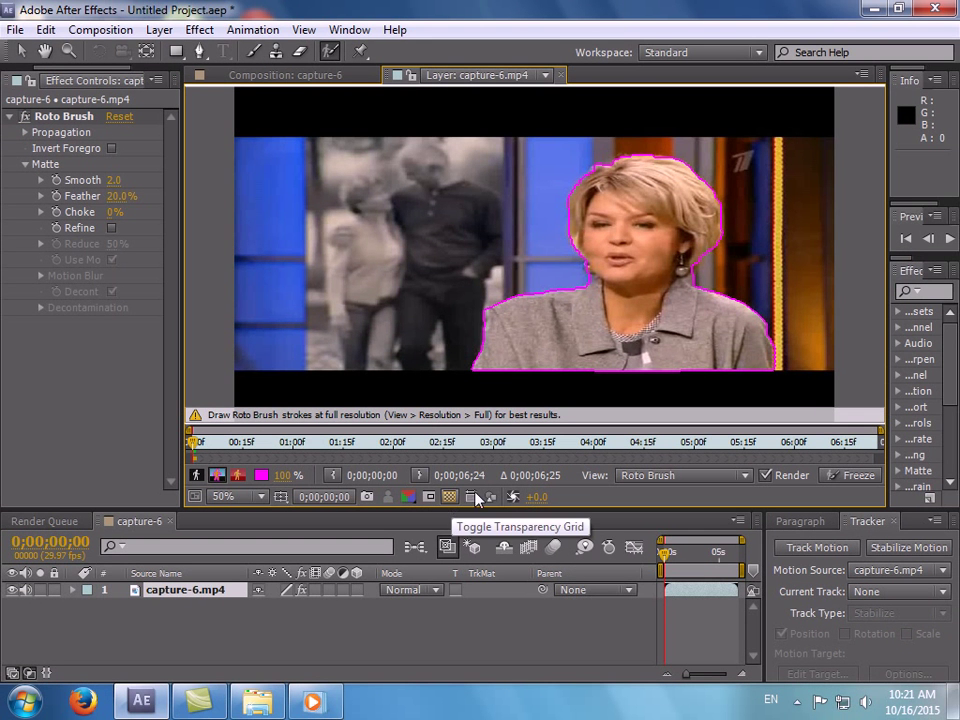
{"action": "left_click", "coordinate": [948, 240]}
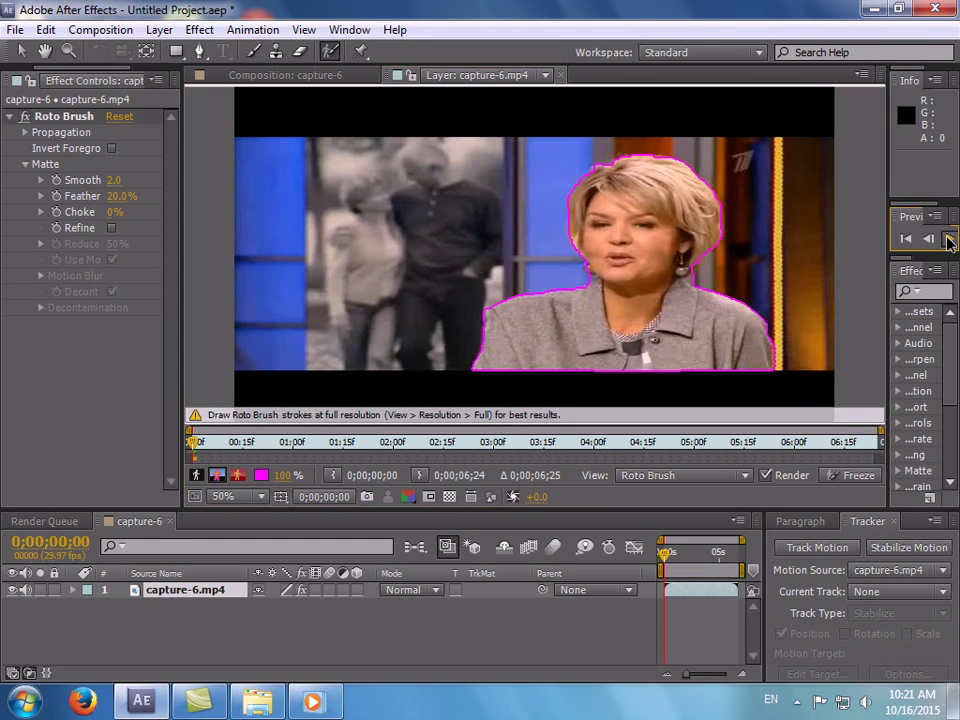
Step: Show the cut-out presenter on the transparency grid, play it, and scrub back to about 01;16
{"action": "left_click", "coordinate": [449, 497]}
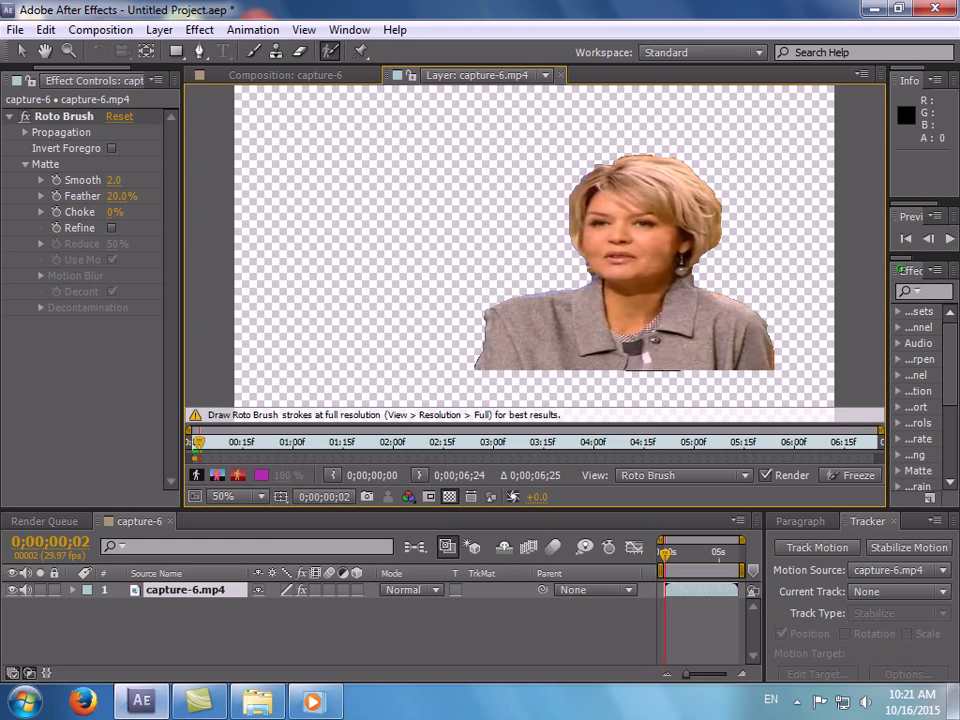
{"action": "left_click", "coordinate": [949, 240]}
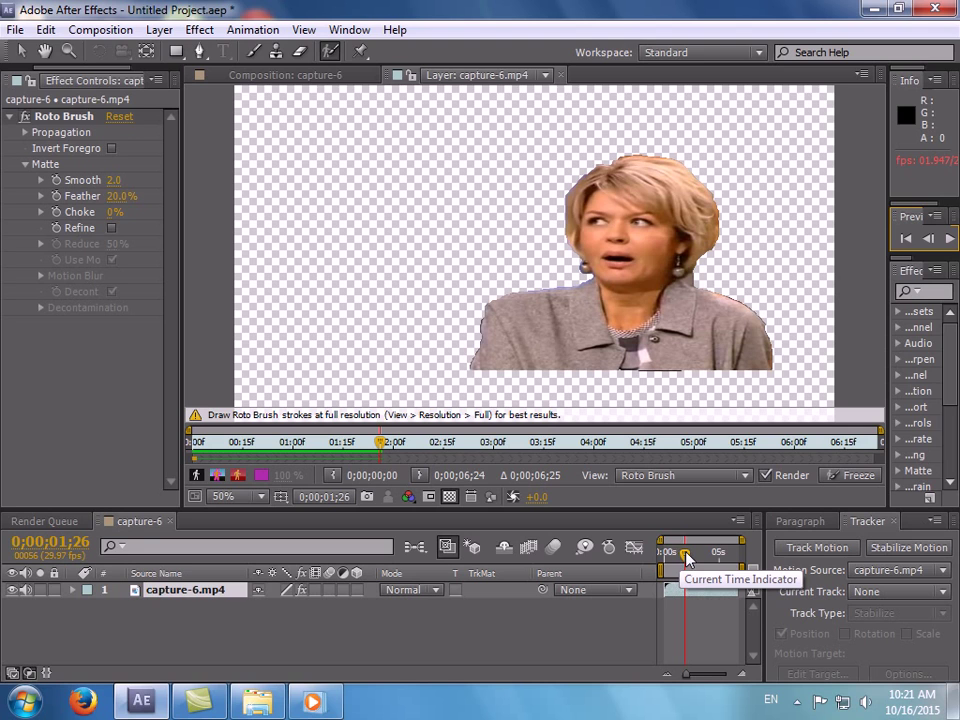
{"action": "left_click_drag", "start_coordinate": [685, 557], "coordinate": [682, 557]}
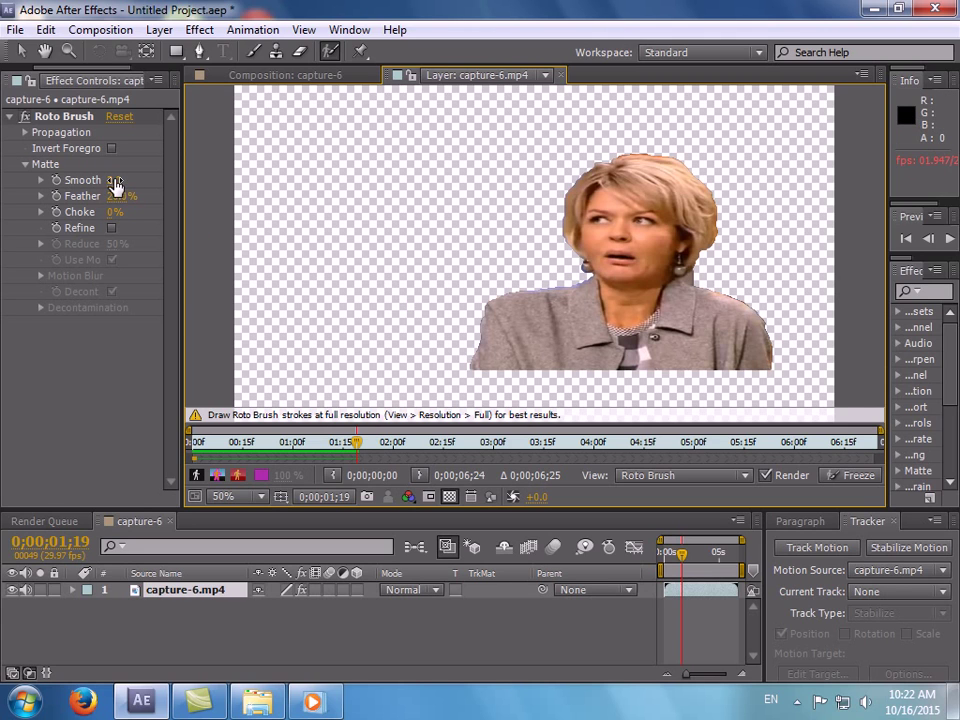
Step: Raise the Roto Brush matte Smooth to 5.9 and recenter the presenter in the view
{"action": "mouse_move", "coordinate": [115, 185]}
{"action": "left_mouse_down"}
{"action": "mouse_move", "coordinate": [129, 178]}
{"action": "mouse_move", "coordinate": [107, 180]}
{"action": "mouse_move", "coordinate": [120, 179]}
{"action": "left_mouse_up"}
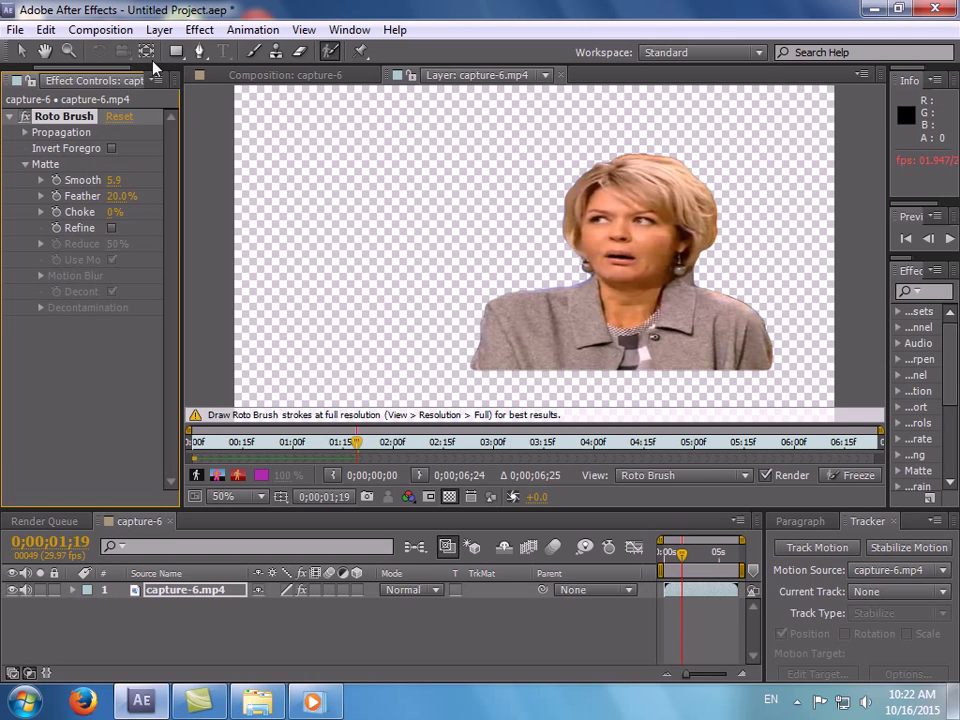
{"action": "left_click", "coordinate": [52, 50]}
{"action": "mouse_move", "coordinate": [598, 240]}
{"action": "left_mouse_down"}
{"action": "mouse_move", "coordinate": [605, 277]}
{"action": "mouse_move", "coordinate": [618, 277]}
{"action": "left_mouse_up"}
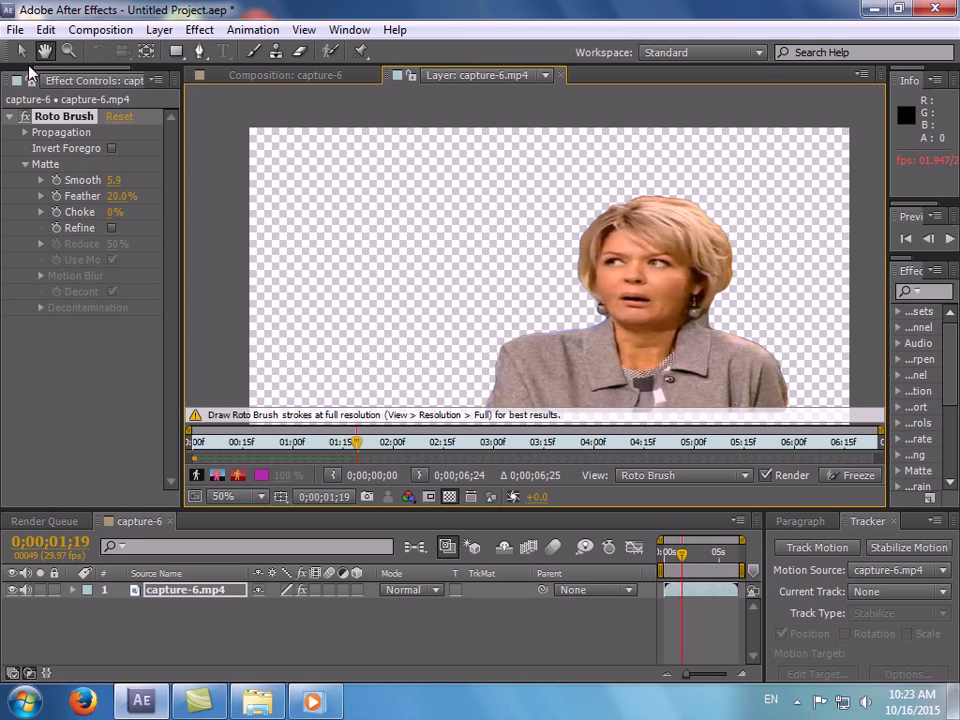
{"action": "left_click", "coordinate": [21, 48]}
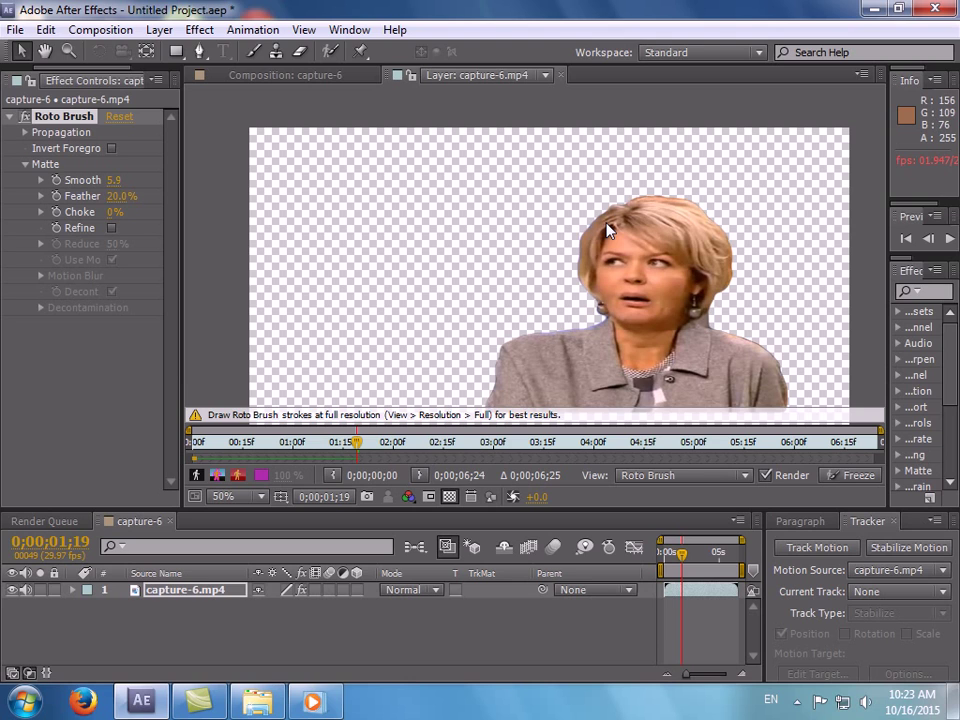